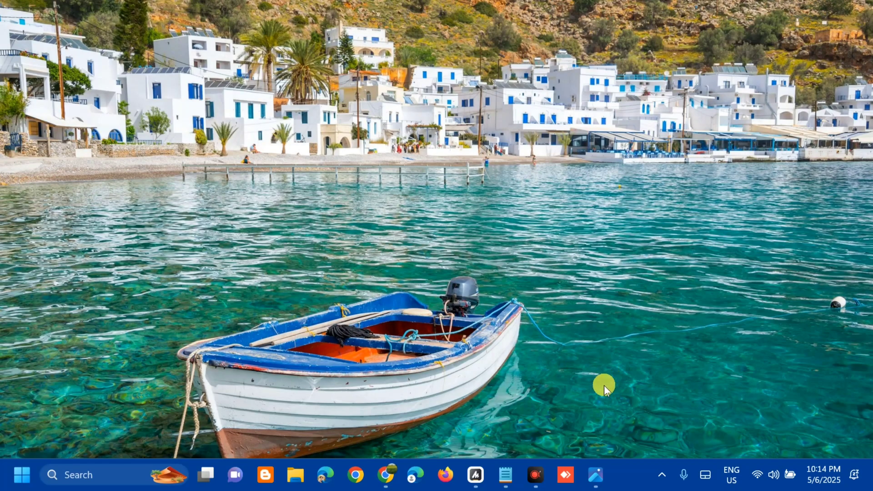
Step: Check the Windows Update error screenshot, then bring up the Run dialog with Win+R
click(595, 473)
key(super+r)
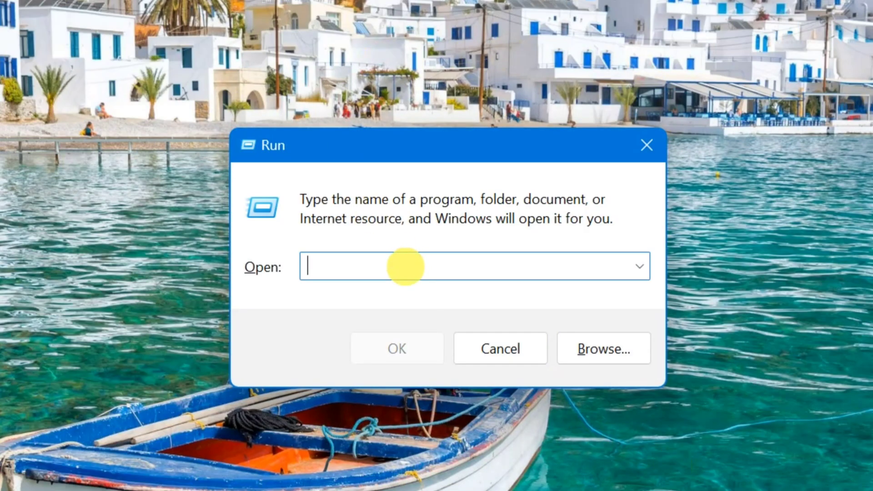
Step: Run services.msc to open the Services console
text(s)
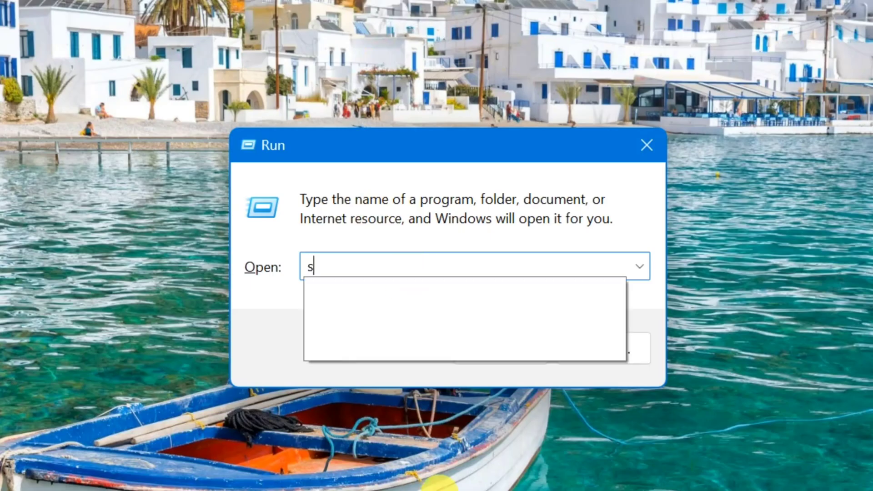
text(ervices)
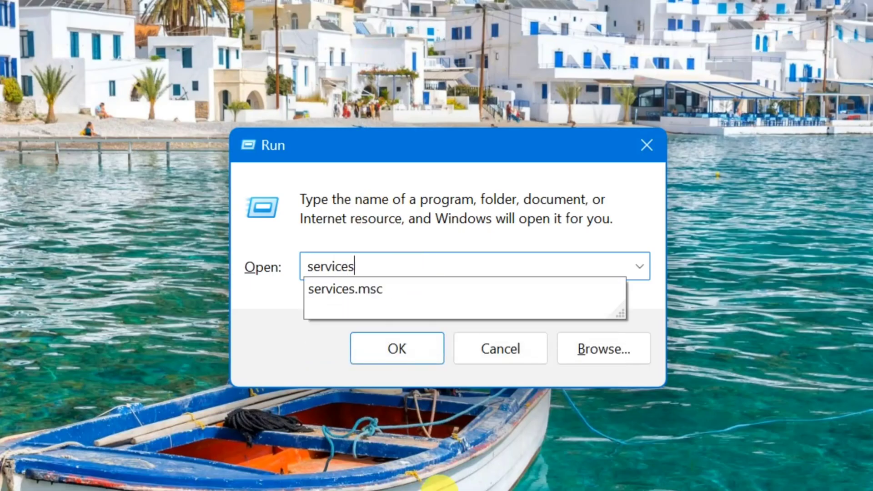
text(.msc)
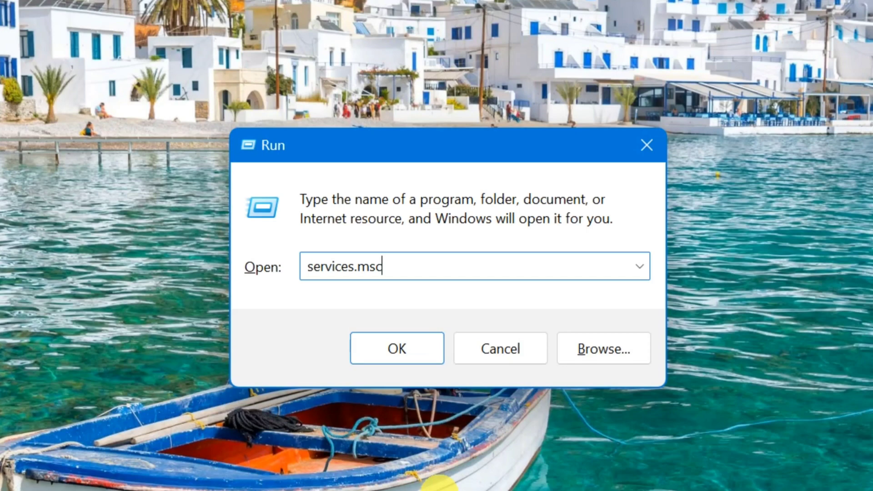
click(397, 346)
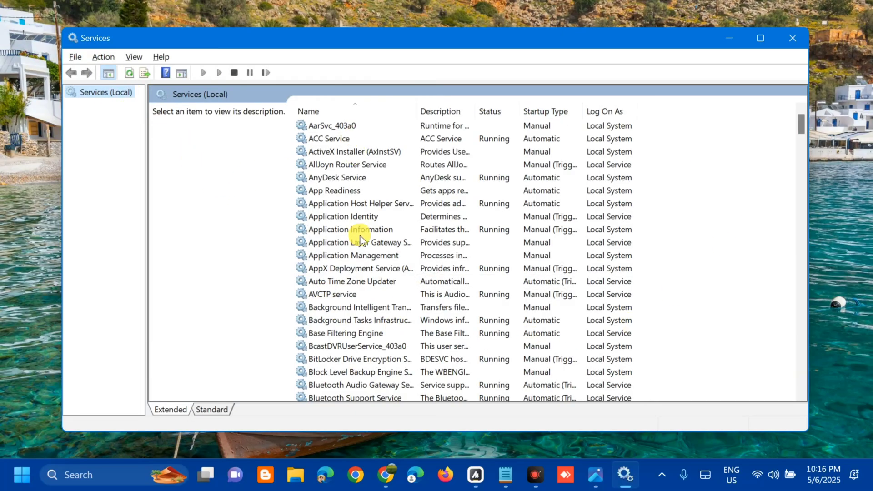
Step: Restart the Windows Update service from its right-click menu in the Services list
drag(799, 124, 791, 384)
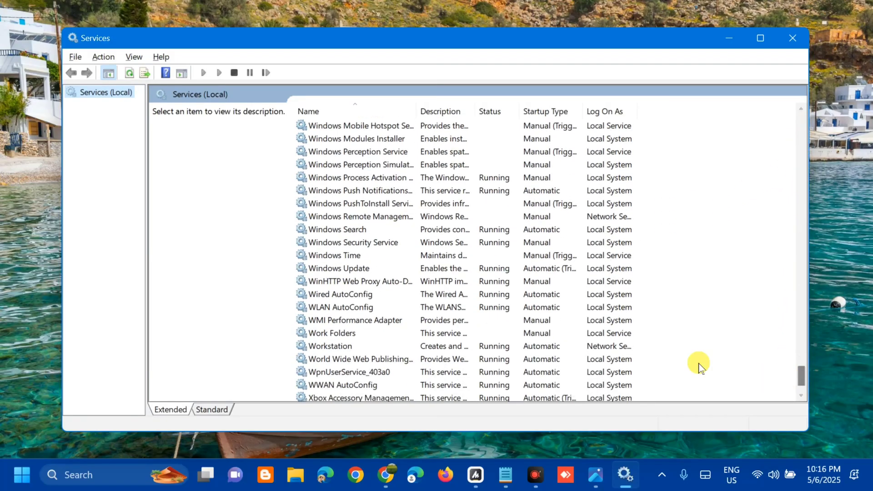
click(428, 269)
right_click(428, 270)
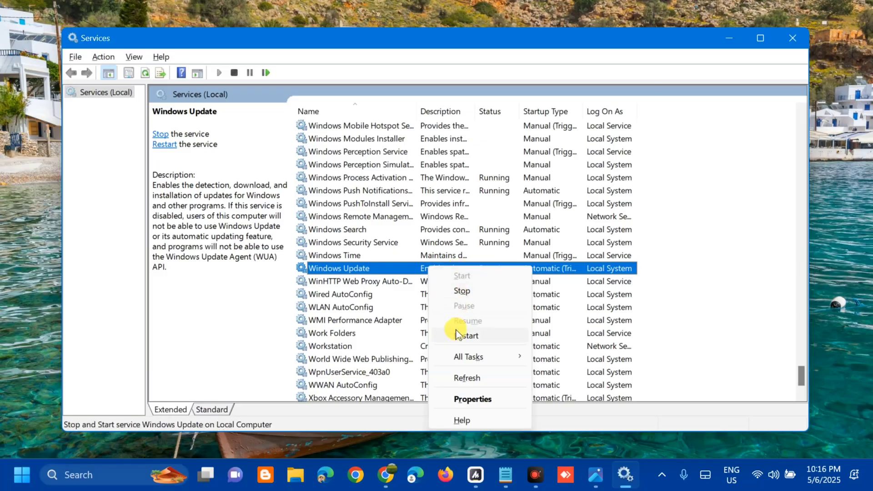
click(463, 339)
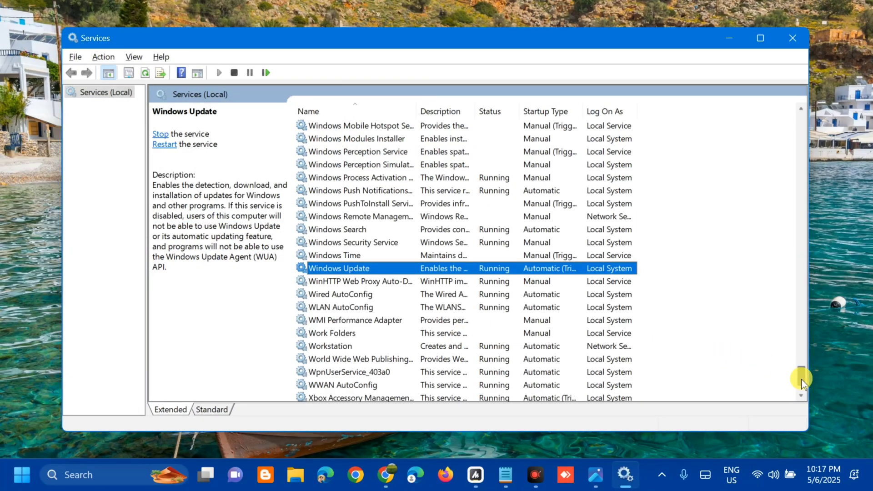
drag(801, 378, 802, 135)
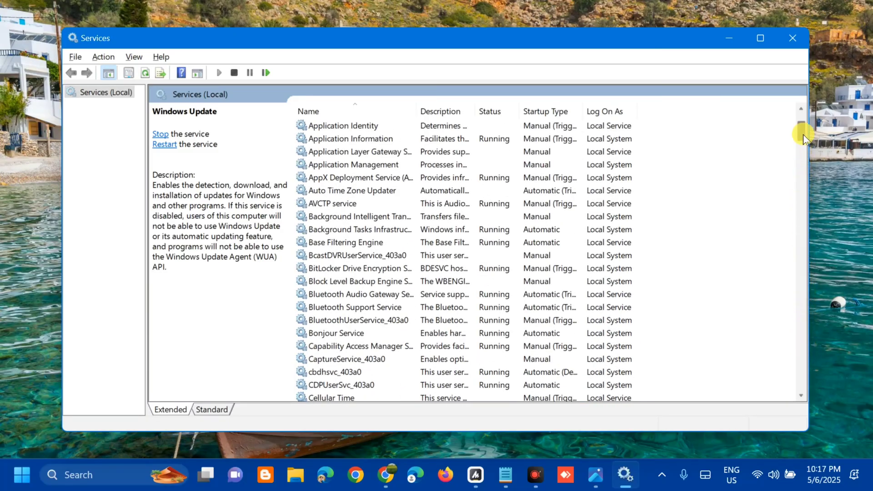
Step: Set Background Intelligent Transfer Service to Automatic startup, start it, and apply the change
click(442, 217)
right_click(441, 219)
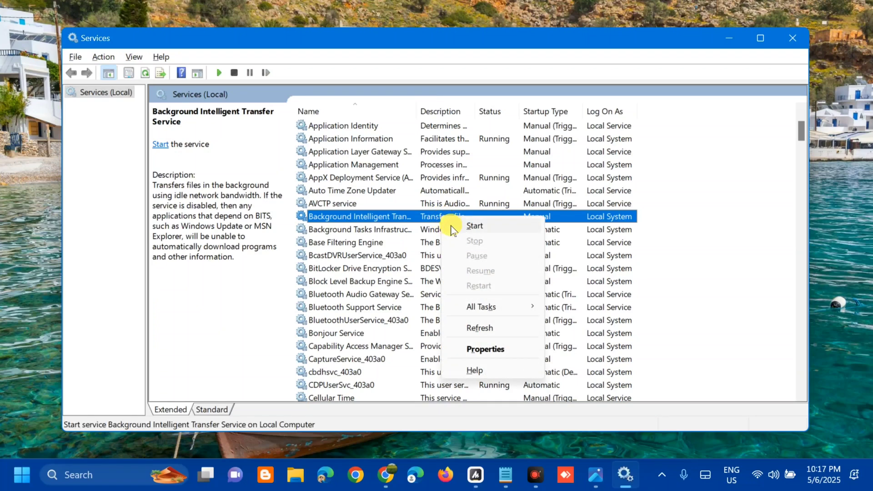
click(416, 218)
double_click(415, 218)
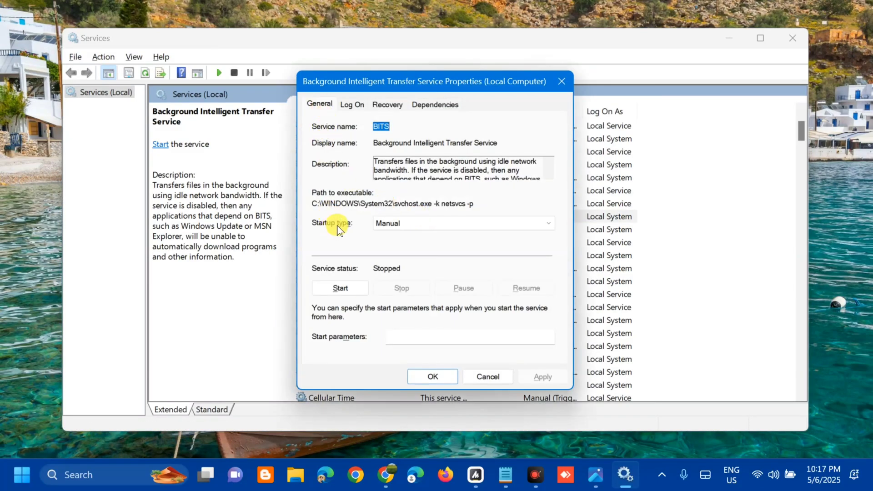
click(548, 224)
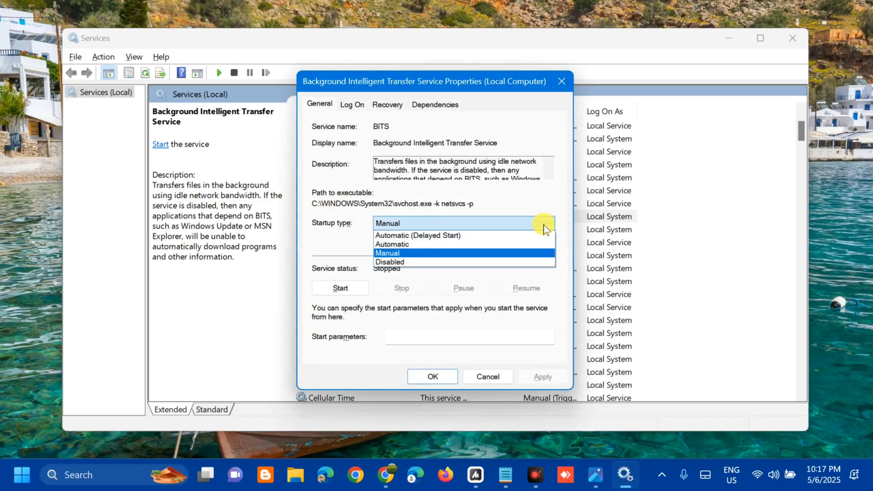
click(465, 249)
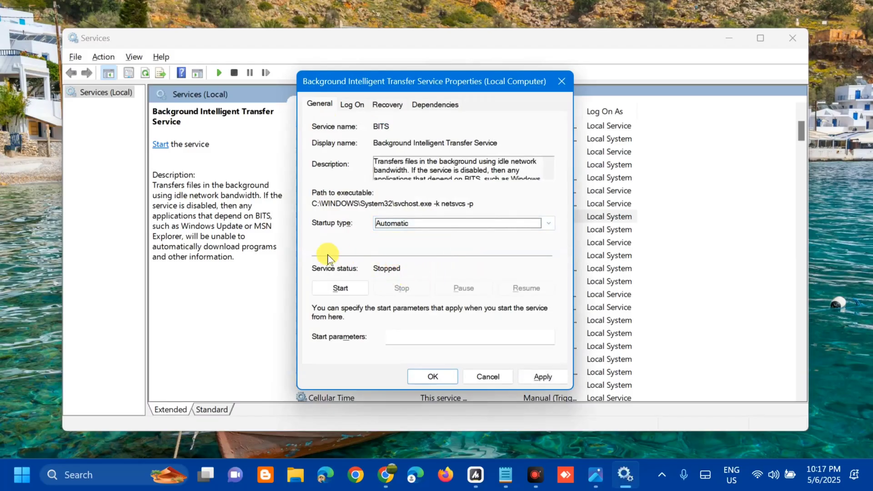
click(340, 288)
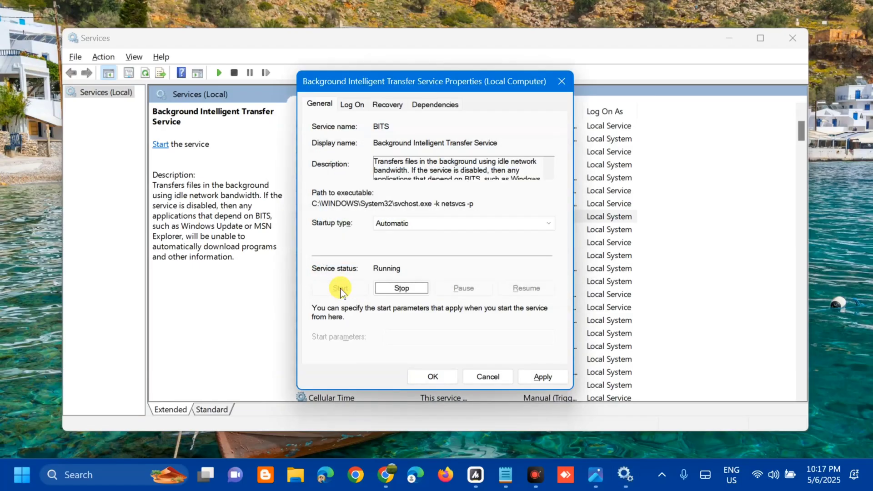
click(544, 376)
click(431, 378)
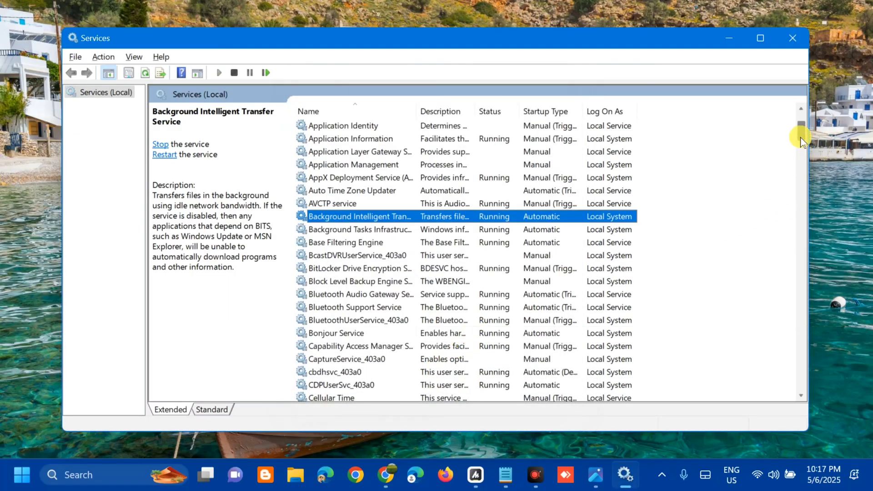
drag(800, 137, 799, 158)
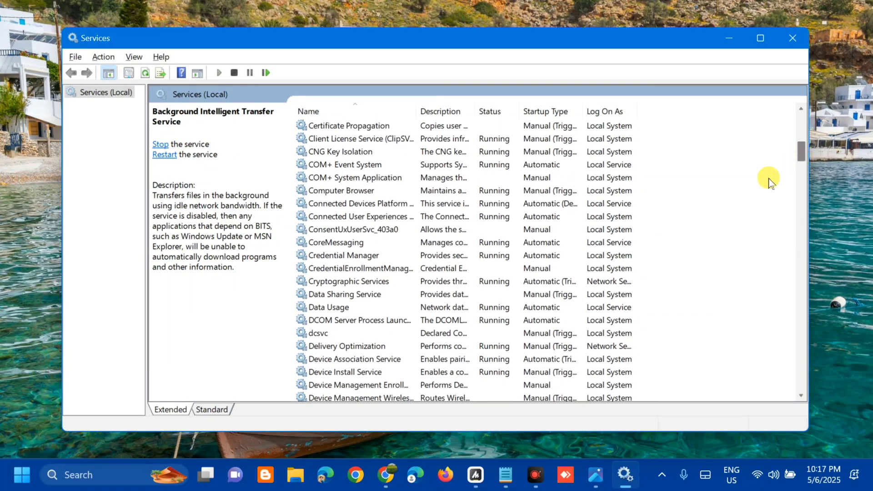
Step: Restart Cryptographic Services, then close the Services console
click(432, 284)
right_click(432, 285)
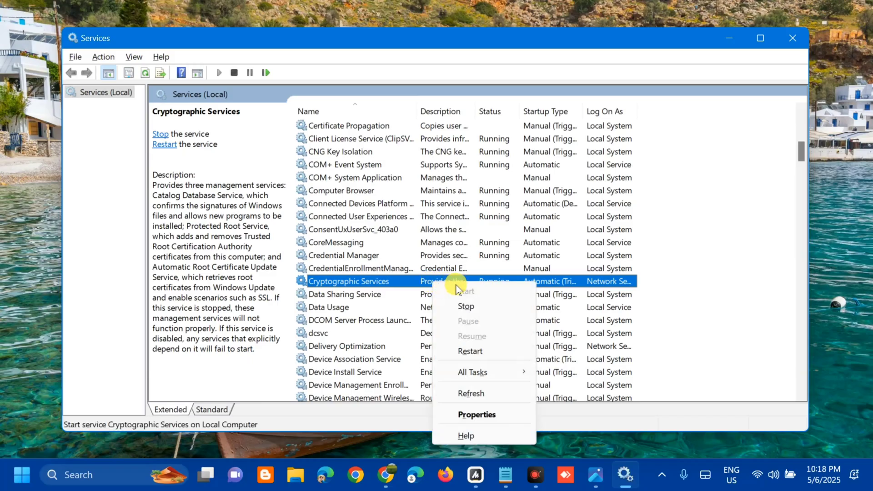
click(471, 352)
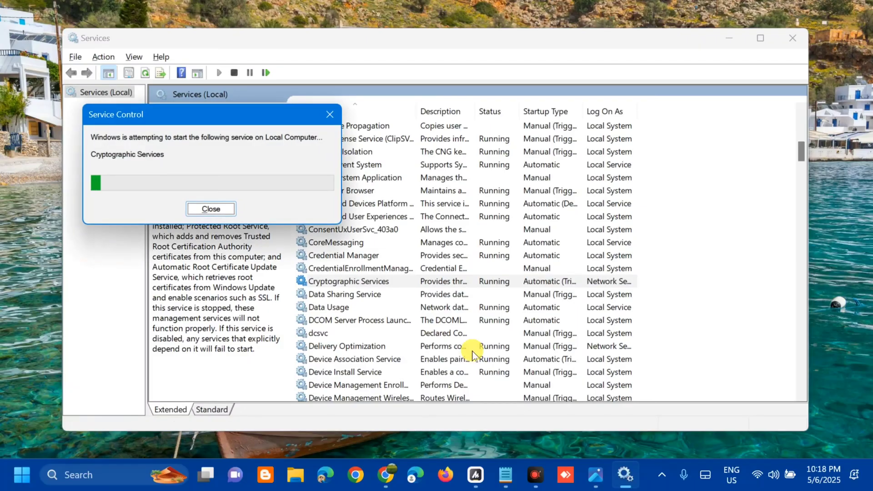
click(471, 350)
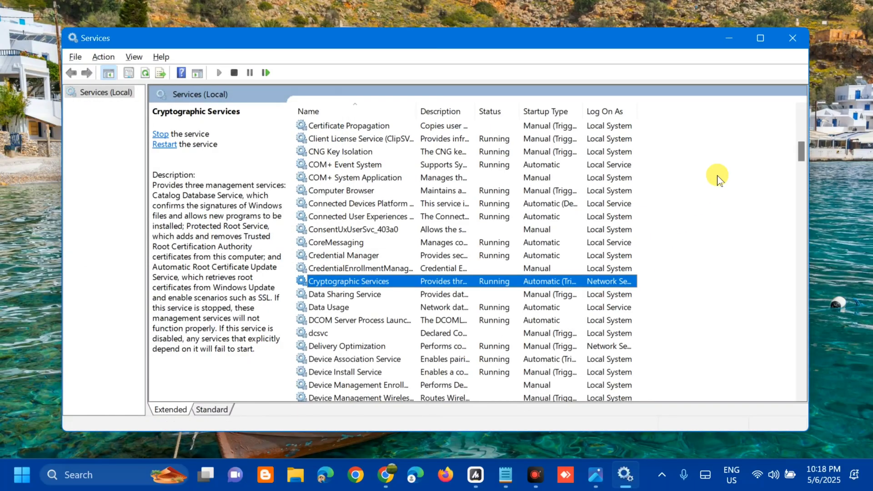
click(793, 37)
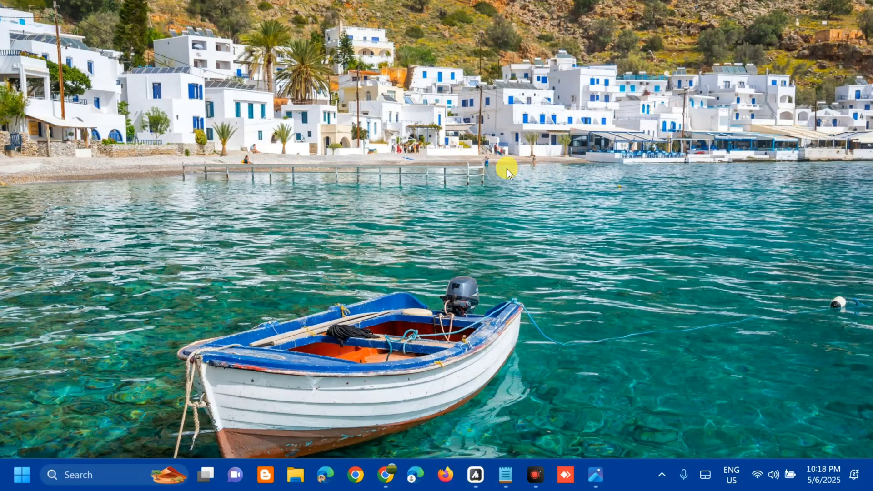
Step: Search Start for cmd and run Command Prompt as administrator, approving the UAC prompt
click(22, 475)
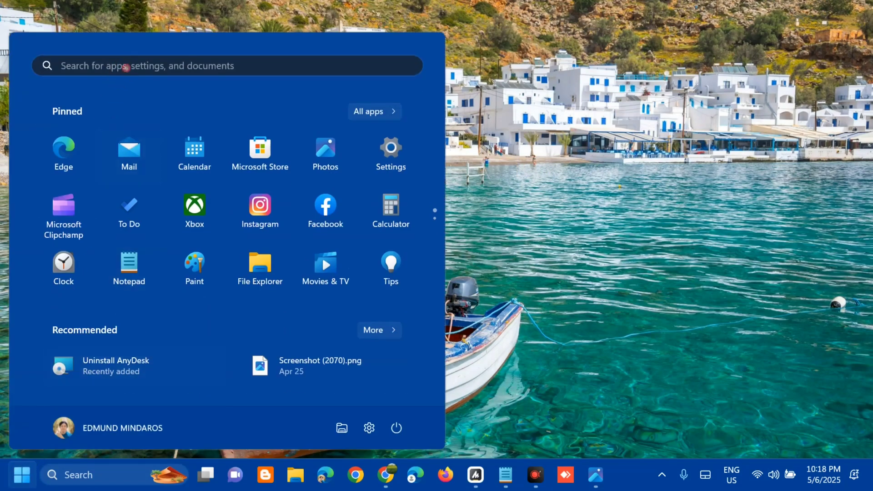
click(127, 69)
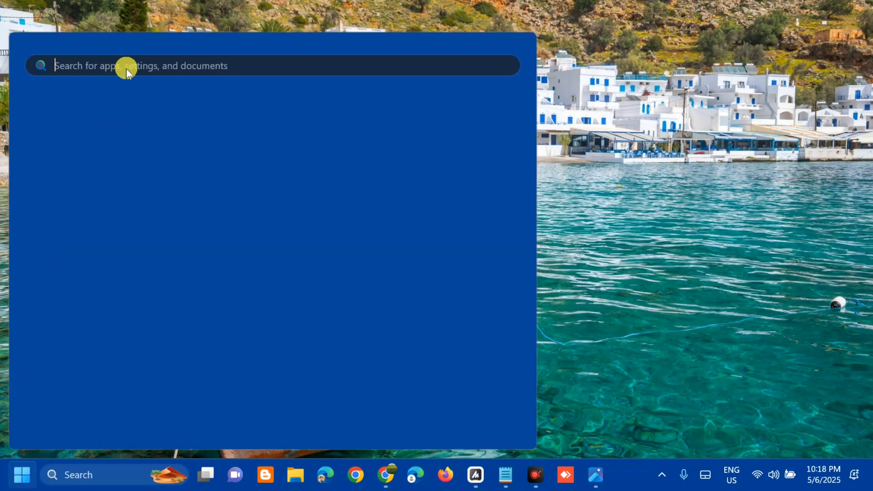
text(cmd)
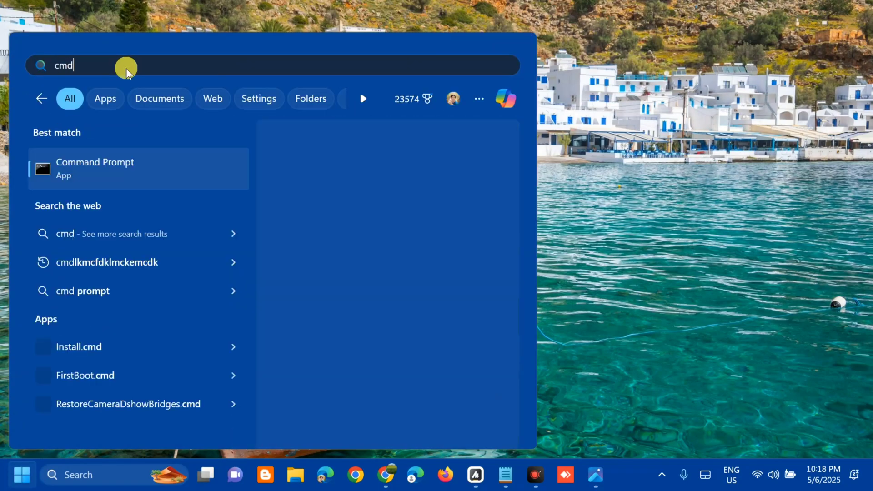
right_click(169, 171)
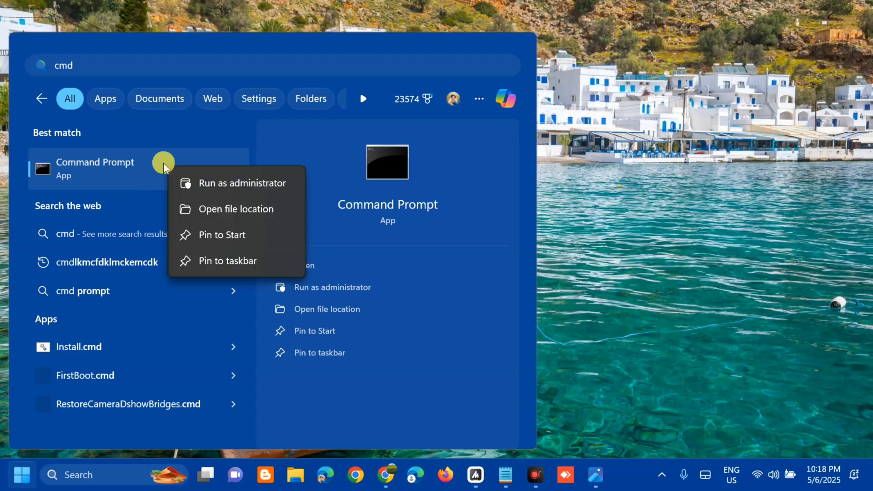
click(219, 183)
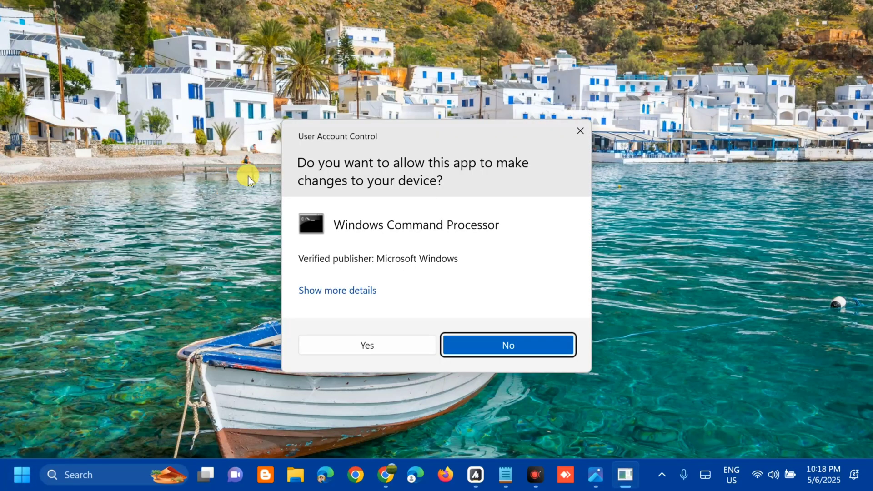
click(362, 350)
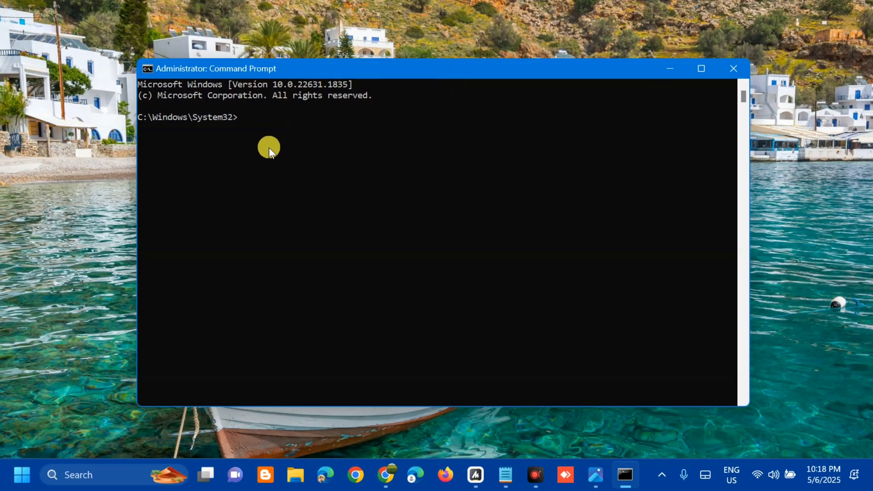
key(Caps_Lock)
key(Caps_Lock)
Step: Run sfc /scannow at the administrator prompt and let verification reach 100%
text(sfc /scannow)
key(Return)
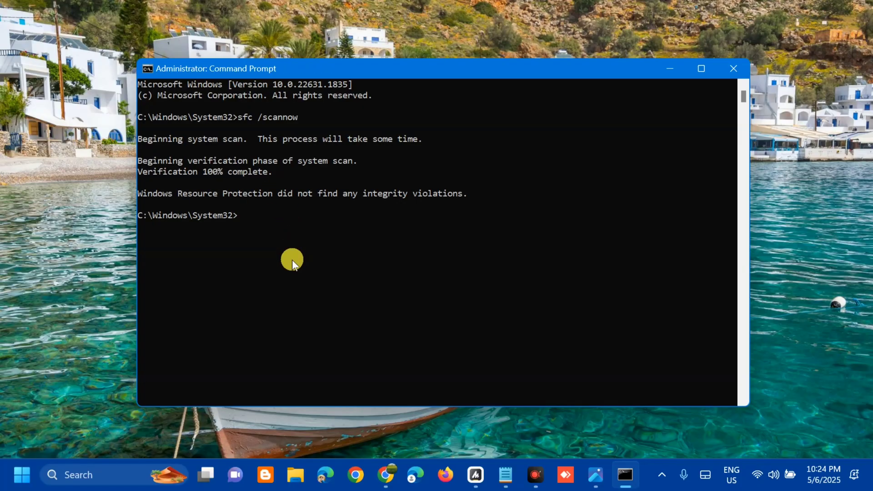
Step: Paste and run Dism /Online /Cleanup-Image /RestoreHealth from the notes, then close Command Prompt
click(508, 470)
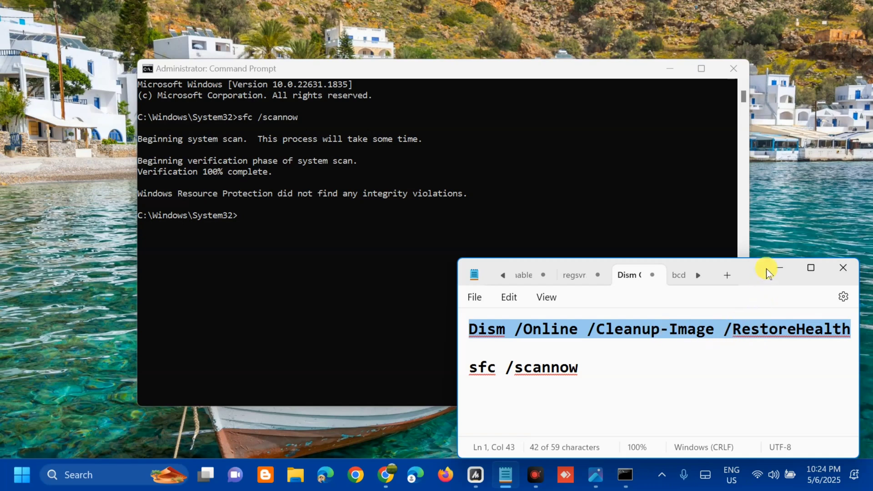
click(778, 268)
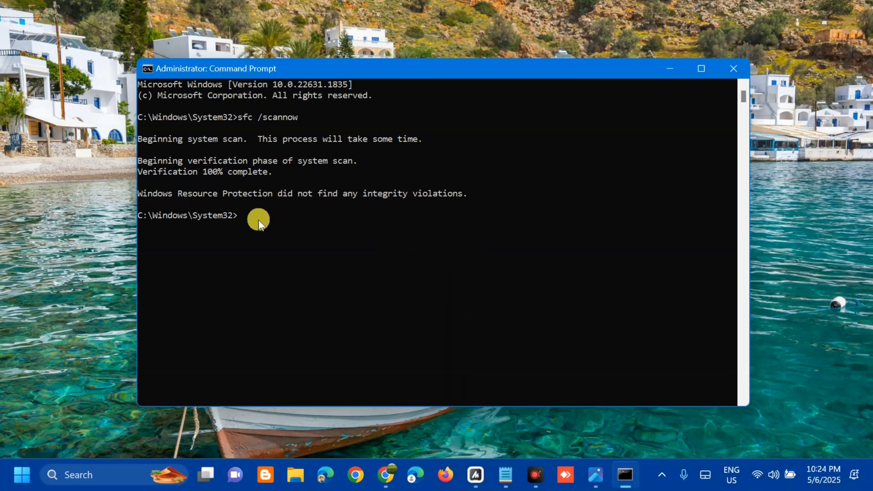
text(Dism /Online /Cleanup-Image /RestoreHealth)
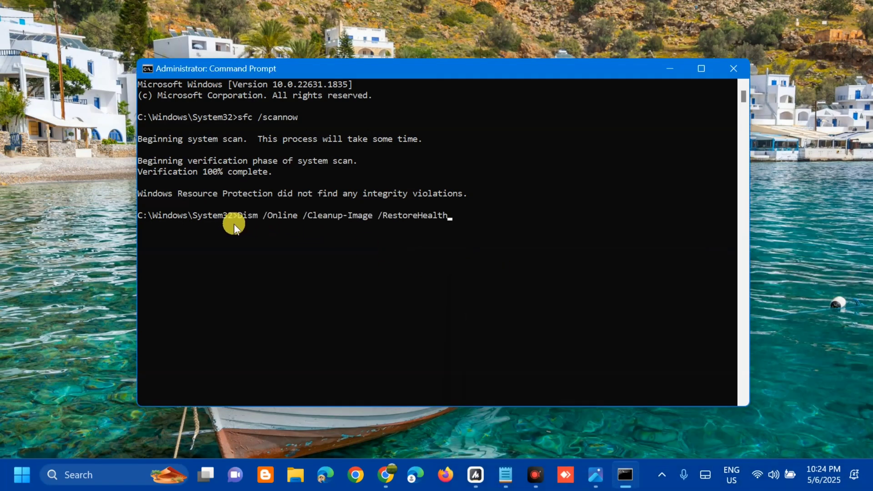
key(Return)
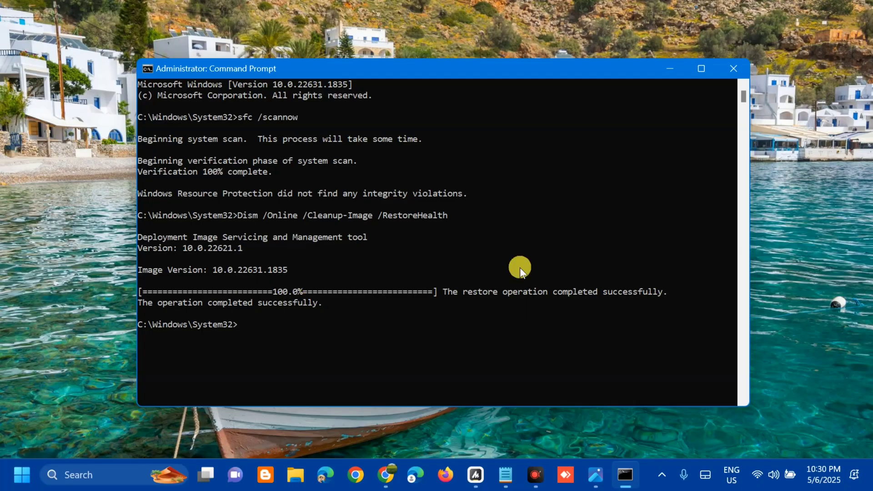
click(734, 68)
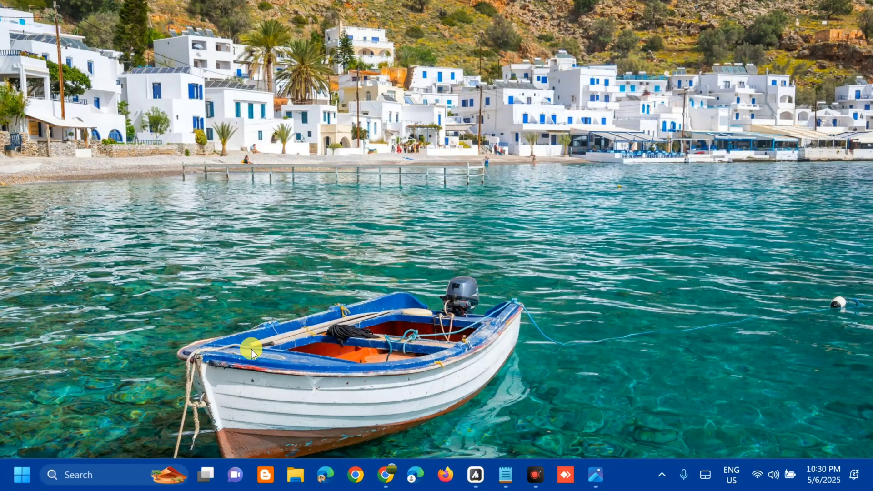
click(22, 462)
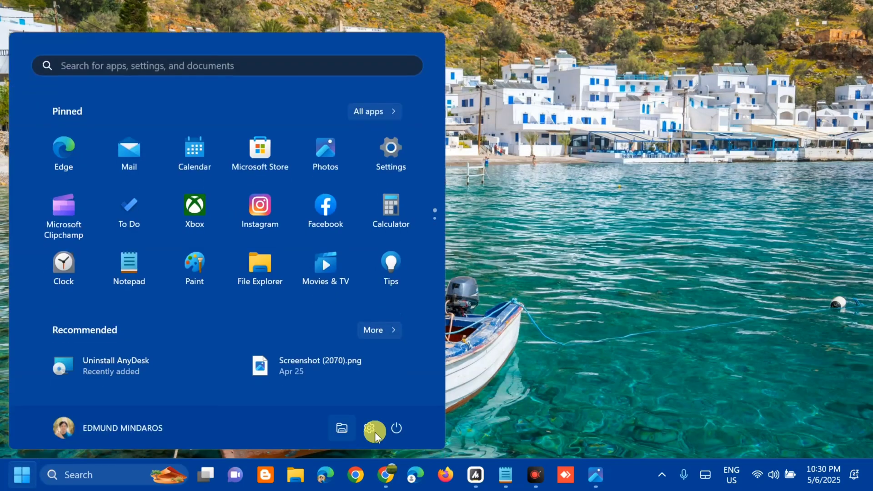
click(396, 428)
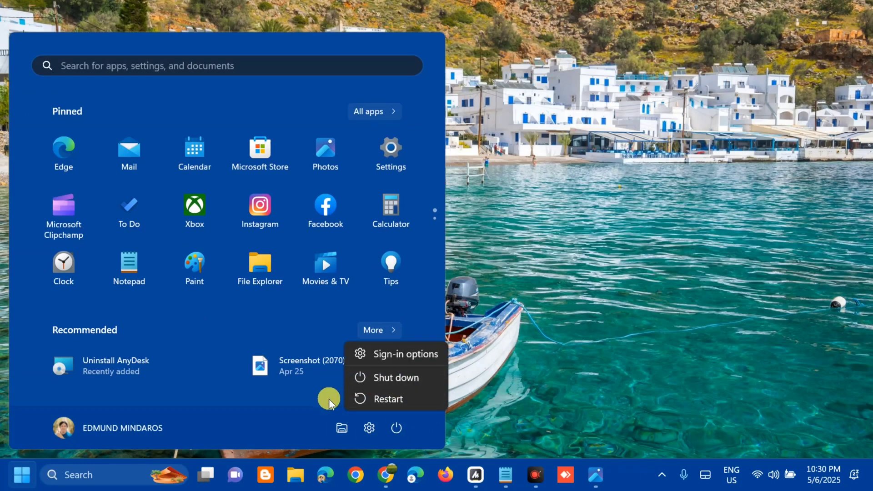
click(565, 338)
click(568, 321)
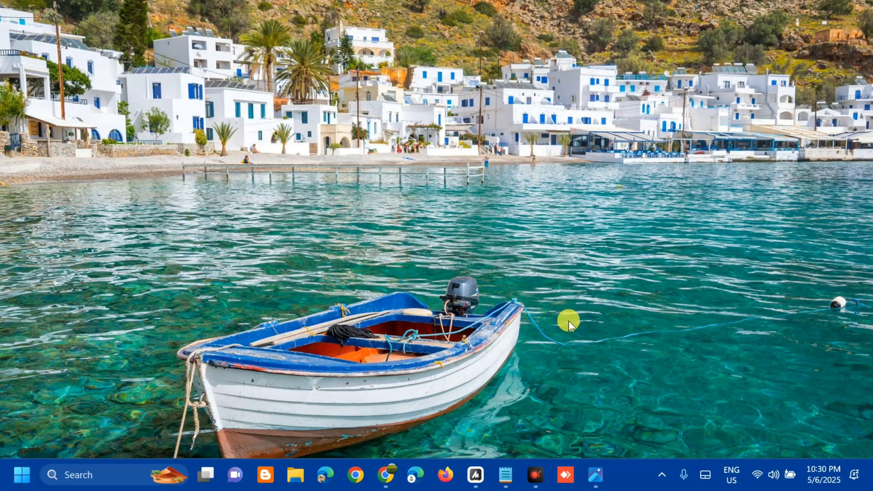